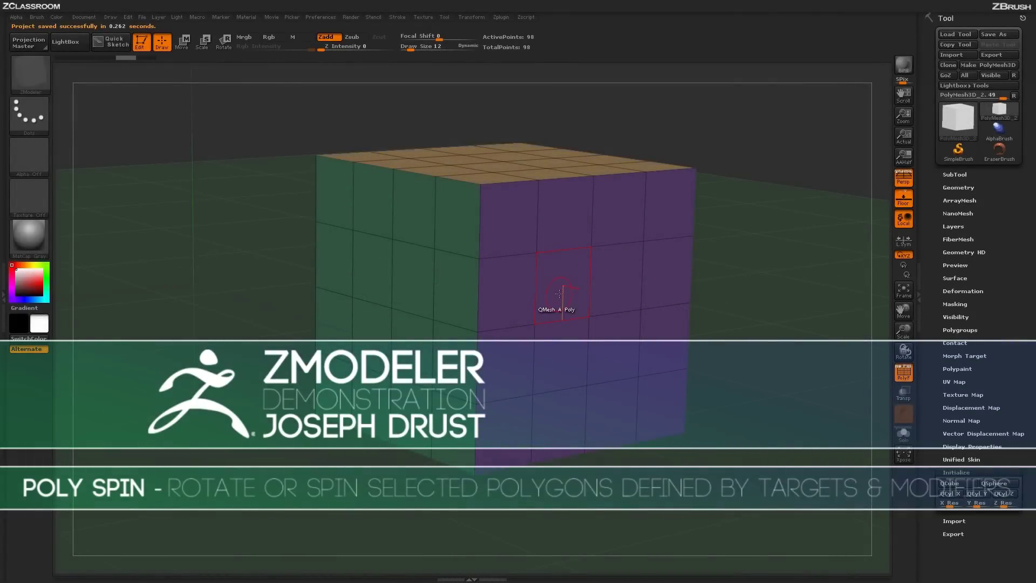
Step: Set the ZModeler polygon action to Spin, keeping A Single Poly target and Mesh Center pivot
{"action": "key", "text": "space"}
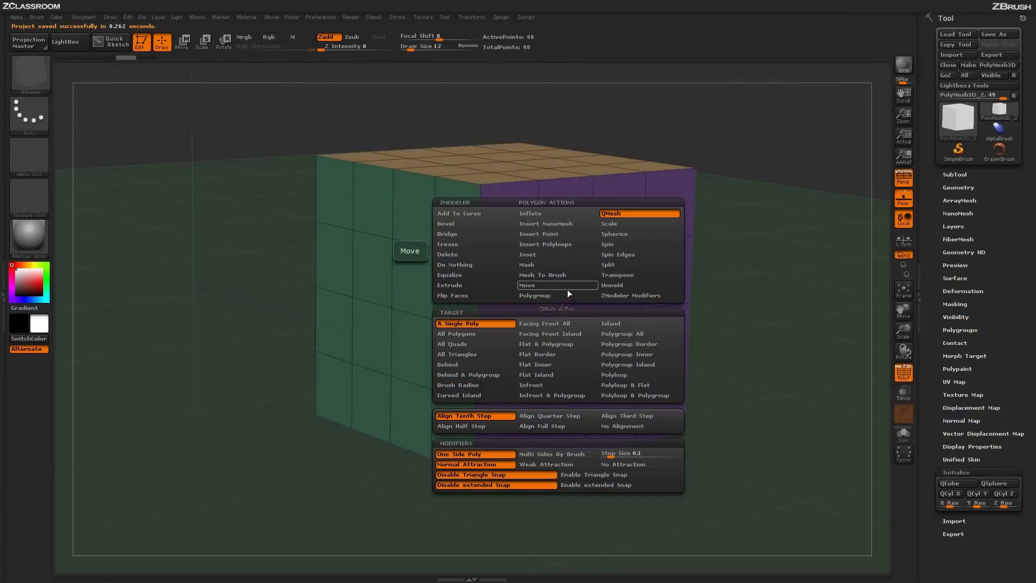
{"action": "left_click", "coordinate": [609, 245]}
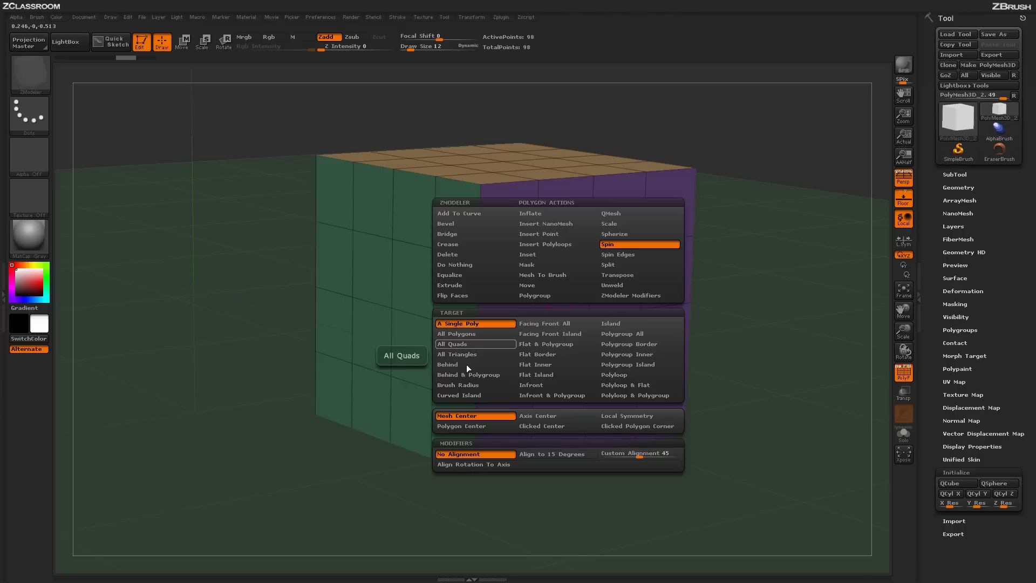
Step: Keep the Mesh Center pivot and spin single polygons on the purple front face
{"action": "left_click", "coordinate": [464, 414]}
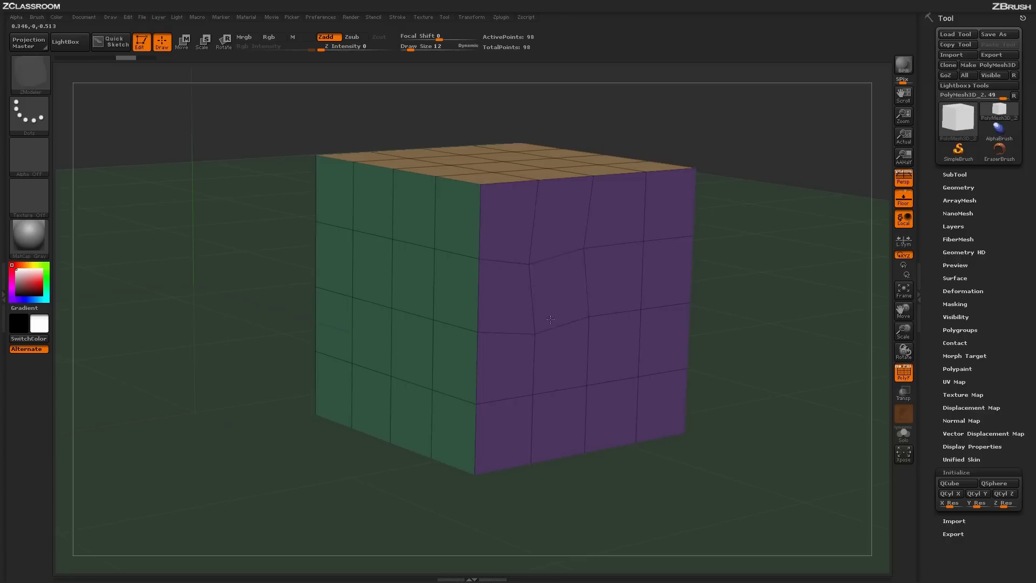
{"action": "left_click", "coordinate": [596, 276]}
{"action": "mouse_move", "coordinate": [513, 423]}
{"action": "left_mouse_down"}
{"action": "mouse_move", "coordinate": [526, 403]}
{"action": "mouse_move", "coordinate": [528, 411]}
{"action": "left_mouse_up"}
Step: Undo the corner bend, set the Spin pivot to Axis Center, and test-spin a purple-face polygon
{"action": "key", "text": "ctrl+z"}
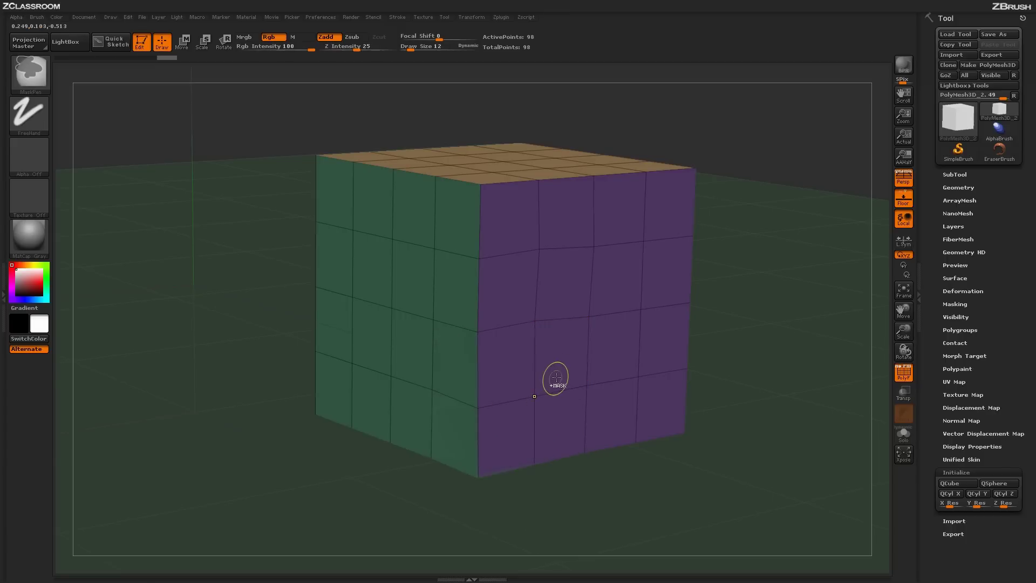
{"action": "key", "text": "space"}
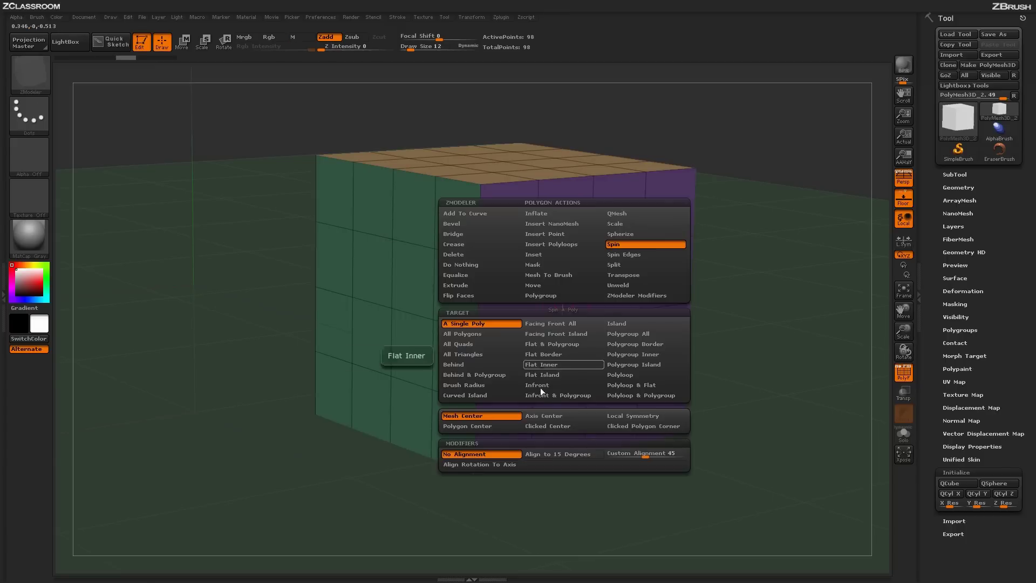
{"action": "left_click", "coordinate": [538, 416]}
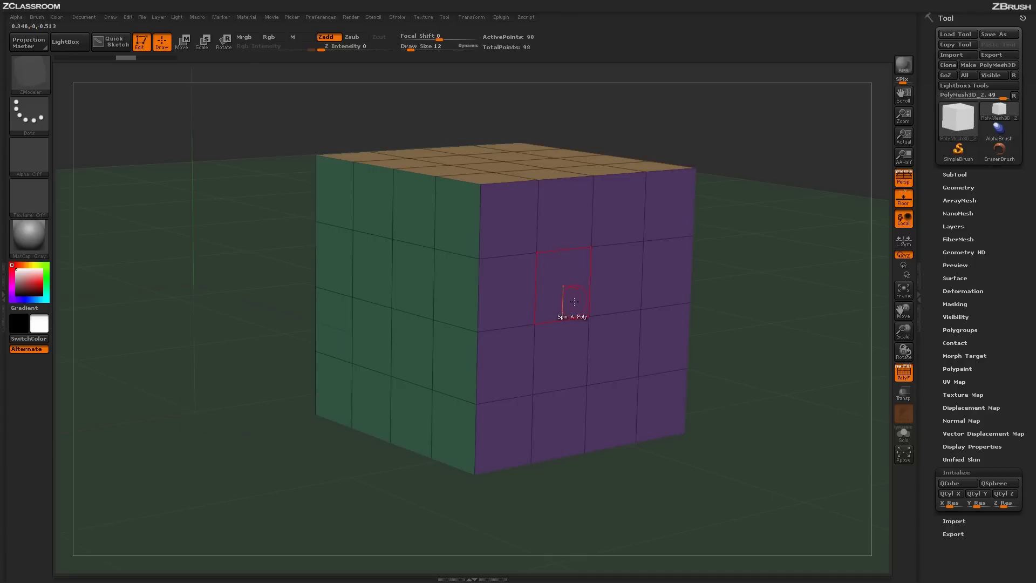
{"action": "key", "text": "space"}
{"action": "left_click_drag", "start_coordinate": [576, 299], "coordinate": [578, 297]}
Step: Set the Spin pivot to Local Symmetry, spin one purple-face polygon, then restore the grid
{"action": "key", "text": "space"}
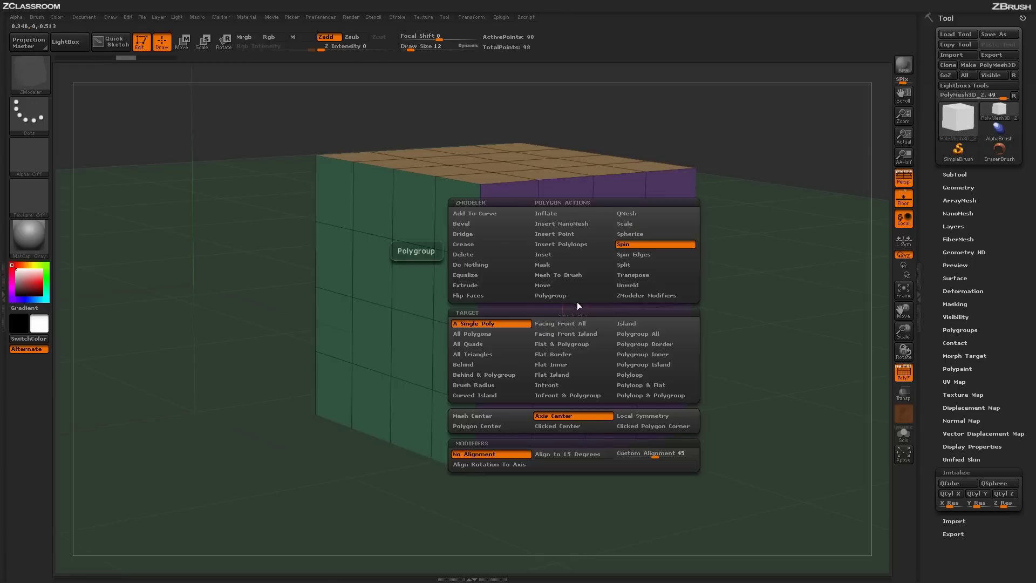
{"action": "left_click", "coordinate": [629, 416]}
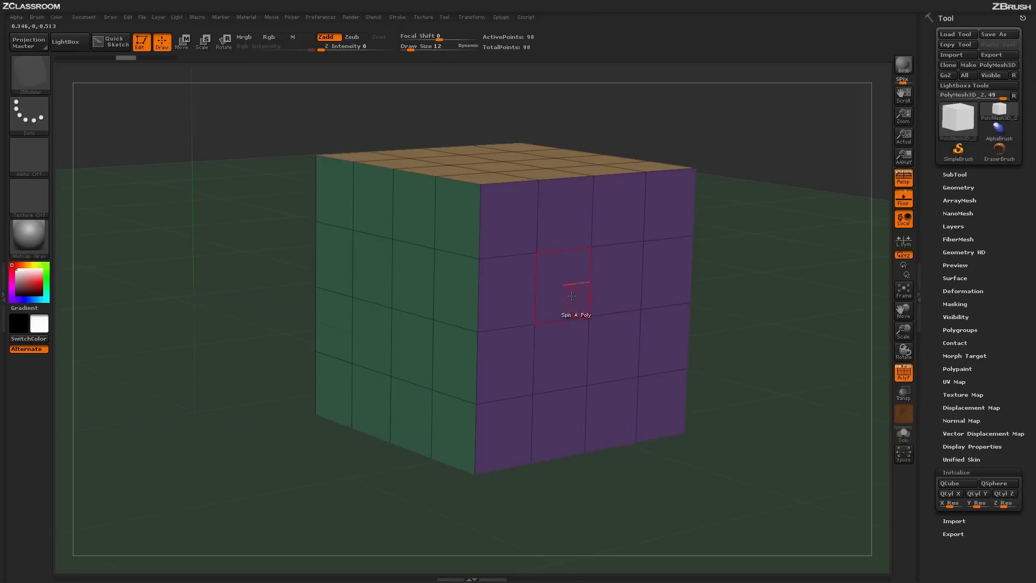
{"action": "left_click_drag", "start_coordinate": [576, 301], "coordinate": [578, 293]}
{"action": "left_click", "coordinate": [561, 278]}
Step: Set the Spin target to Flat Island and tilt the entire purple face
{"action": "key", "text": "space"}
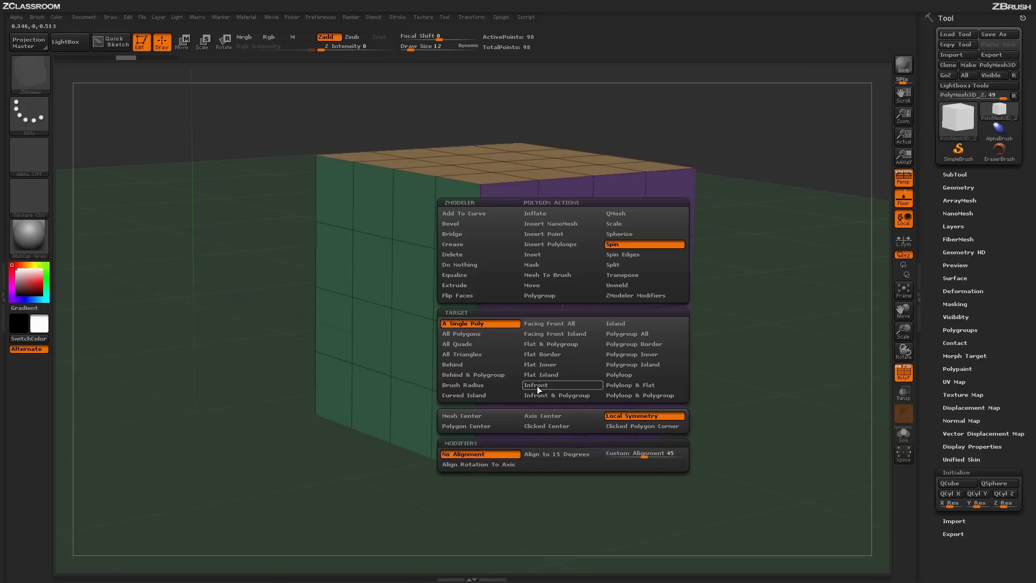
{"action": "left_click", "coordinate": [547, 374]}
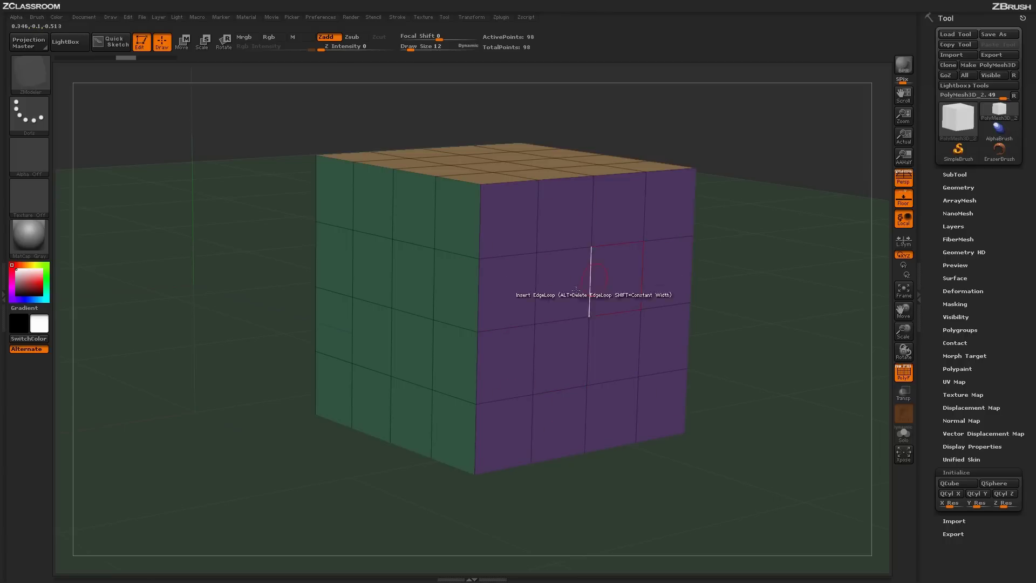
{"action": "mouse_move", "coordinate": [564, 307]}
{"action": "left_mouse_down"}
{"action": "mouse_move", "coordinate": [546, 307]}
{"action": "mouse_move", "coordinate": [569, 300]}
{"action": "left_mouse_up"}
Step: Undo the tilt, set the pivot to Polygon Center, spin the purple island, then undo it
{"action": "key", "text": "ctrl"}
{"action": "key", "text": "space"}
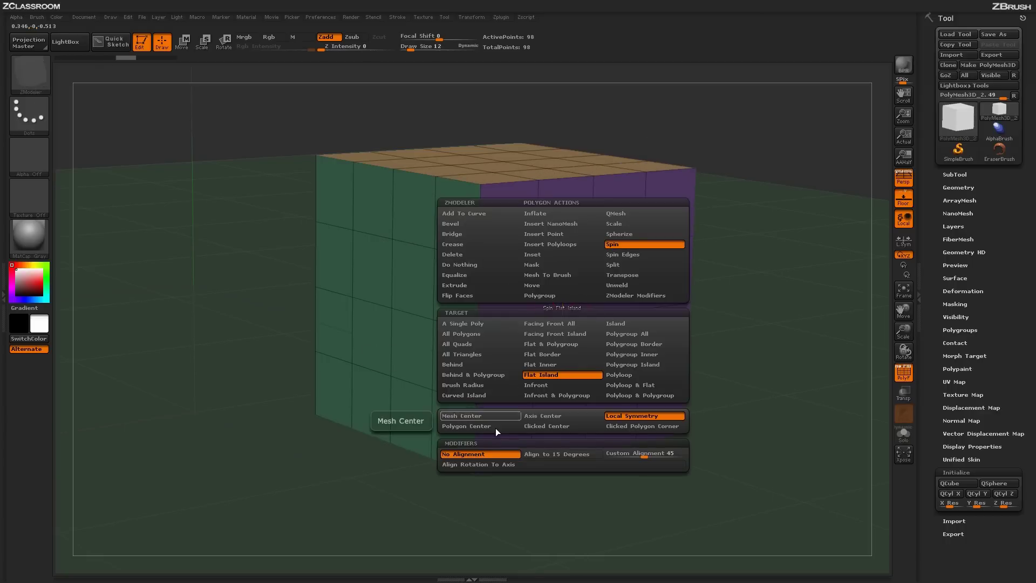
{"action": "left_click", "coordinate": [491, 426]}
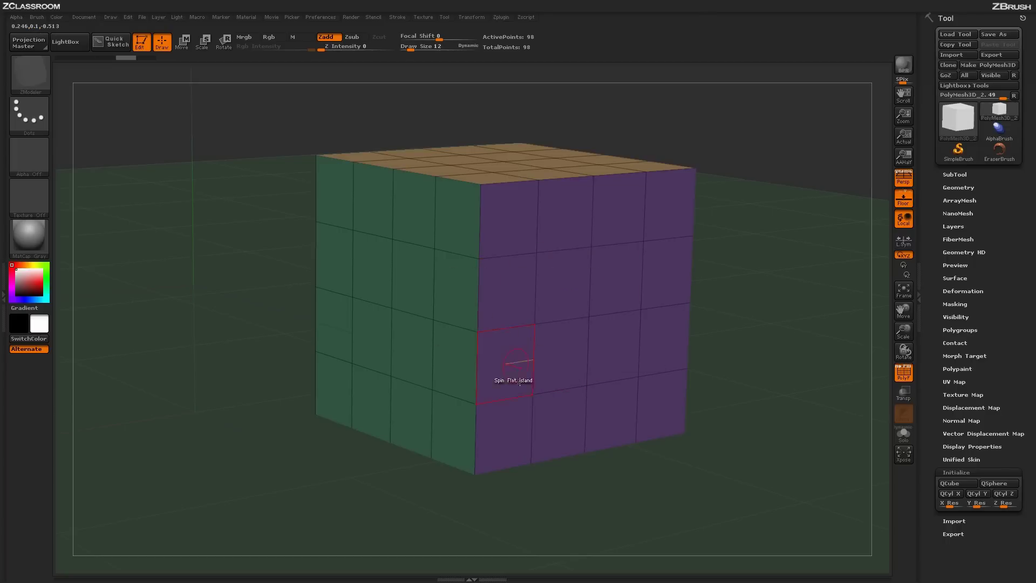
{"action": "left_click_drag", "start_coordinate": [554, 273], "coordinate": [590, 309]}
{"action": "key", "text": "ctrl+z"}
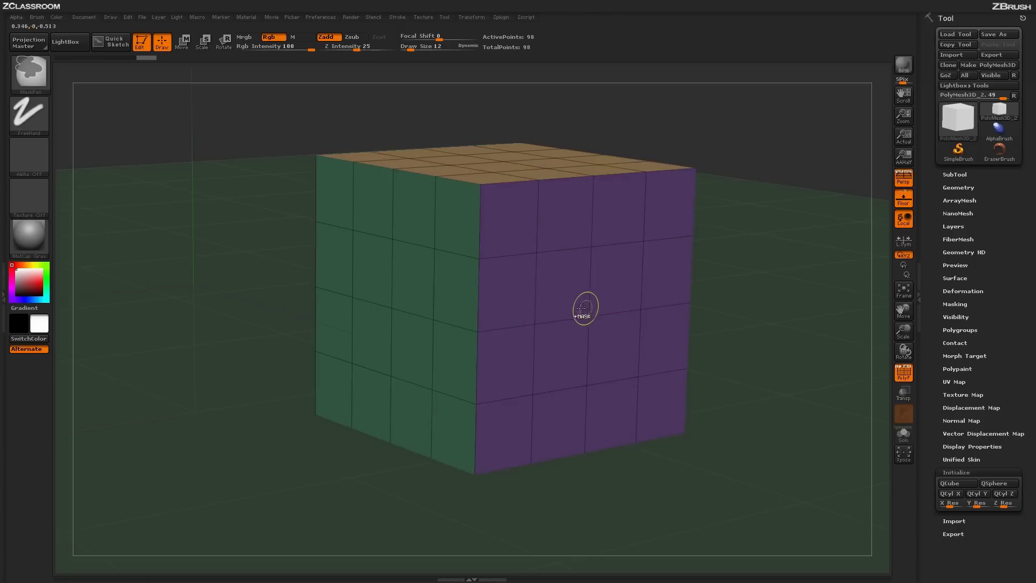
Step: Set the Spin pivot to Clicked Center and spin the purple island twice, undoing each spin
{"action": "right_click", "coordinate": [558, 304]}
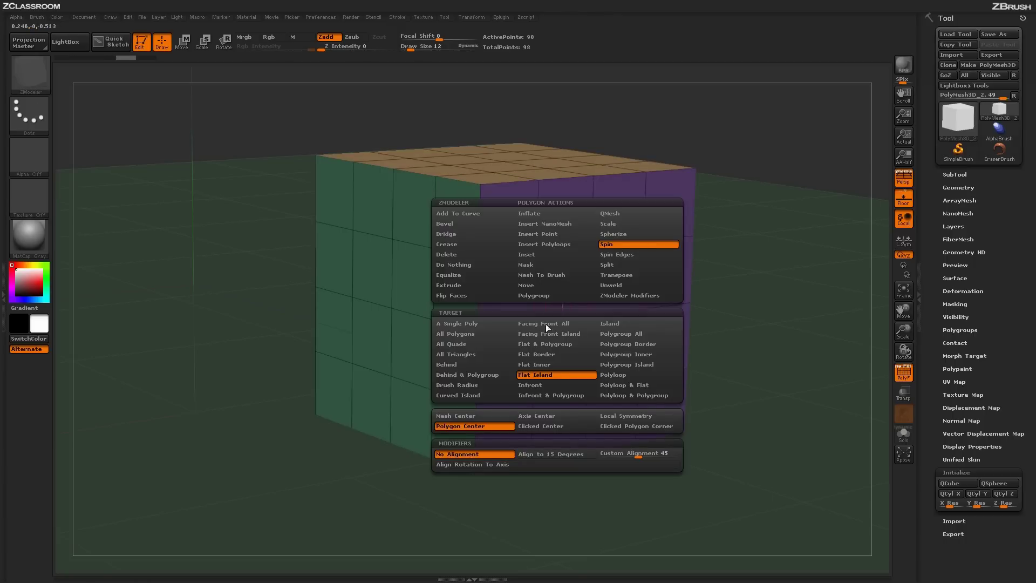
{"action": "left_click", "coordinate": [545, 427]}
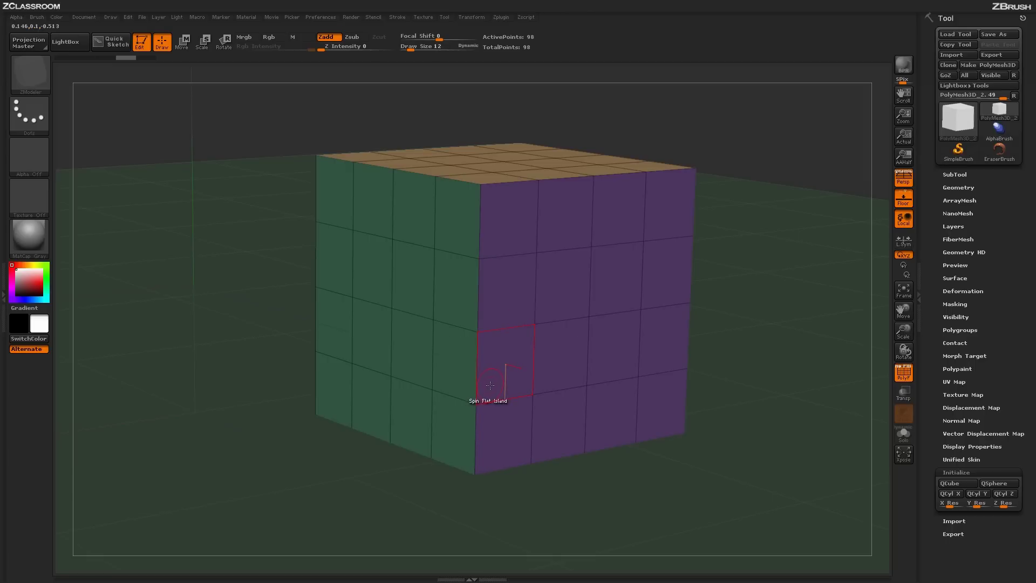
{"action": "mouse_move", "coordinate": [491, 384]}
{"action": "left_mouse_down"}
{"action": "mouse_move", "coordinate": [518, 397]}
{"action": "mouse_move", "coordinate": [488, 390]}
{"action": "mouse_move", "coordinate": [502, 383]}
{"action": "mouse_move", "coordinate": [492, 376]}
{"action": "mouse_move", "coordinate": [504, 389]}
{"action": "left_mouse_up"}
{"action": "key", "text": "ctrl+z"}
{"action": "left_click_drag", "start_coordinate": [631, 256], "coordinate": [638, 254]}
{"action": "key", "text": "ctrl+z"}
Step: Set the pivot to Clicked Polygon Corner, spin the purple face from a corner, then undo
{"action": "key", "text": "space"}
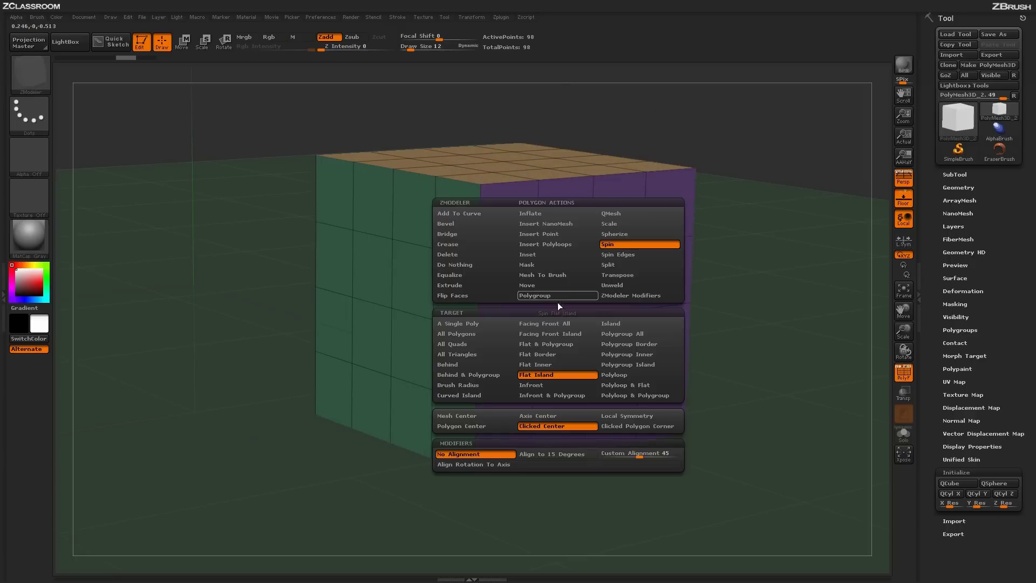
{"action": "left_click", "coordinate": [618, 426]}
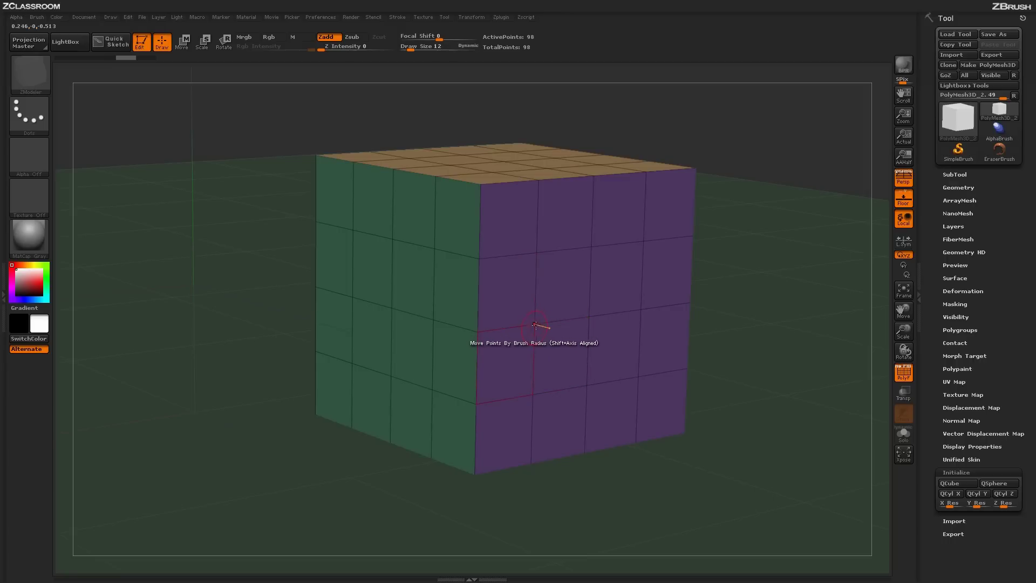
{"action": "mouse_move", "coordinate": [539, 330]}
{"action": "left_mouse_down"}
{"action": "mouse_move", "coordinate": [593, 345]}
{"action": "mouse_move", "coordinate": [549, 325]}
{"action": "left_mouse_up"}
{"action": "key", "text": "ctrl+z"}
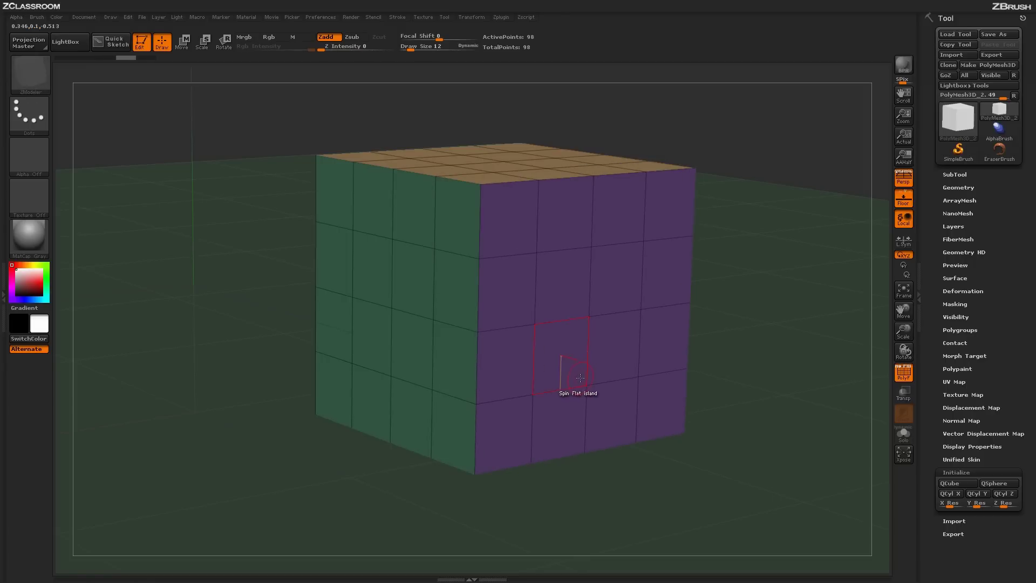
{"action": "left_click_drag", "start_coordinate": [578, 377], "coordinate": [575, 363]}
{"action": "key", "text": "ctrl"}
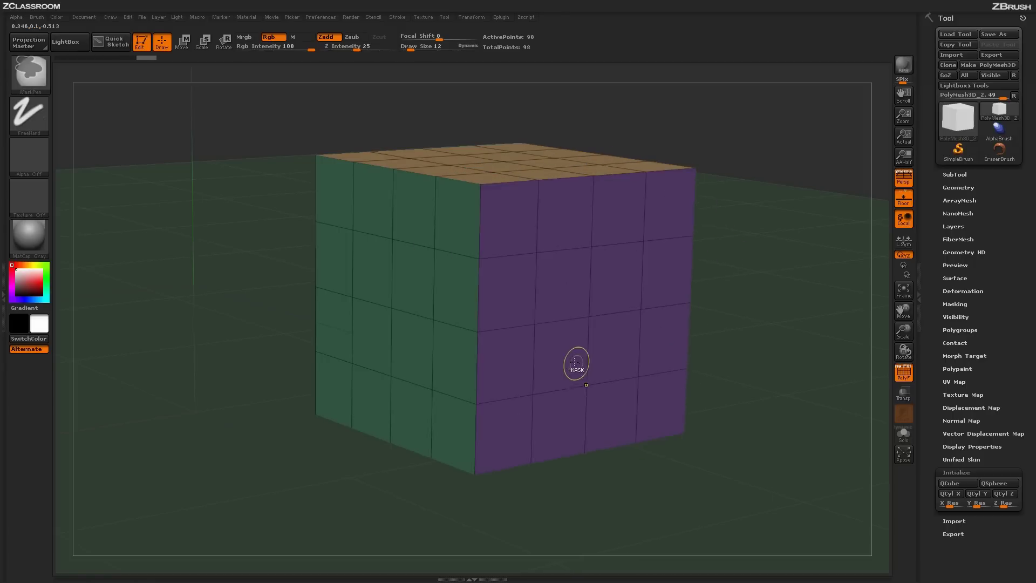
Step: Set the Spin modifier to Align to 15 Degrees, test a stepped spin, and undo it
{"action": "key", "text": "space"}
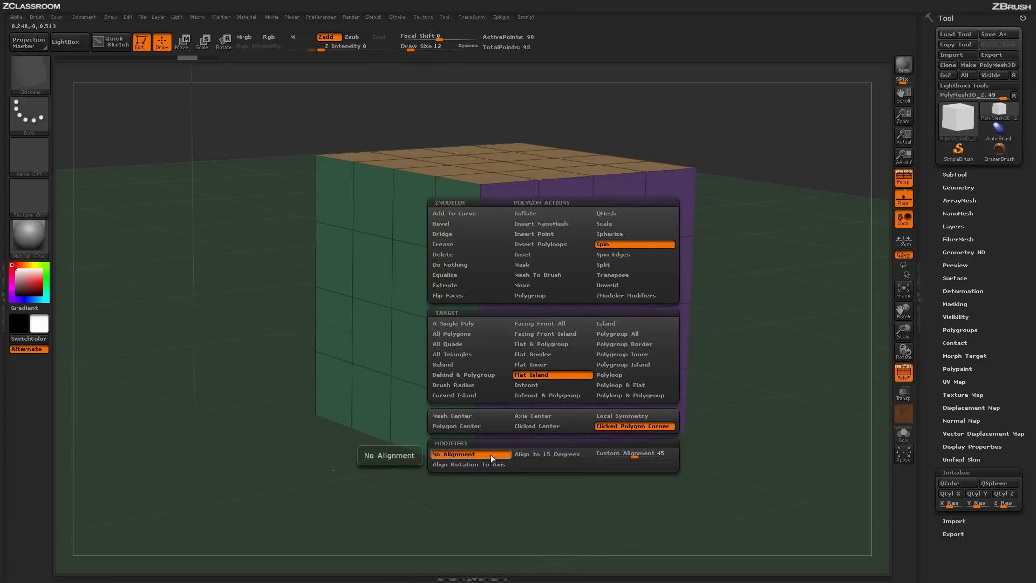
{"action": "left_click", "coordinate": [543, 455]}
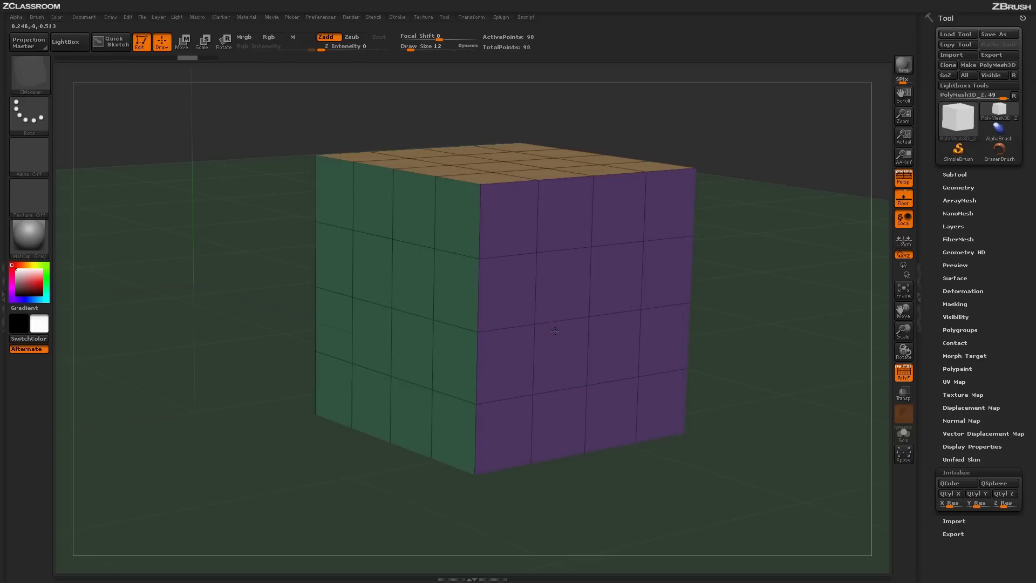
{"action": "mouse_move", "coordinate": [584, 313]}
{"action": "left_mouse_down"}
{"action": "mouse_move", "coordinate": [615, 320]}
{"action": "mouse_move", "coordinate": [572, 306]}
{"action": "mouse_move", "coordinate": [588, 315]}
{"action": "mouse_move", "coordinate": [583, 337]}
{"action": "left_mouse_up"}
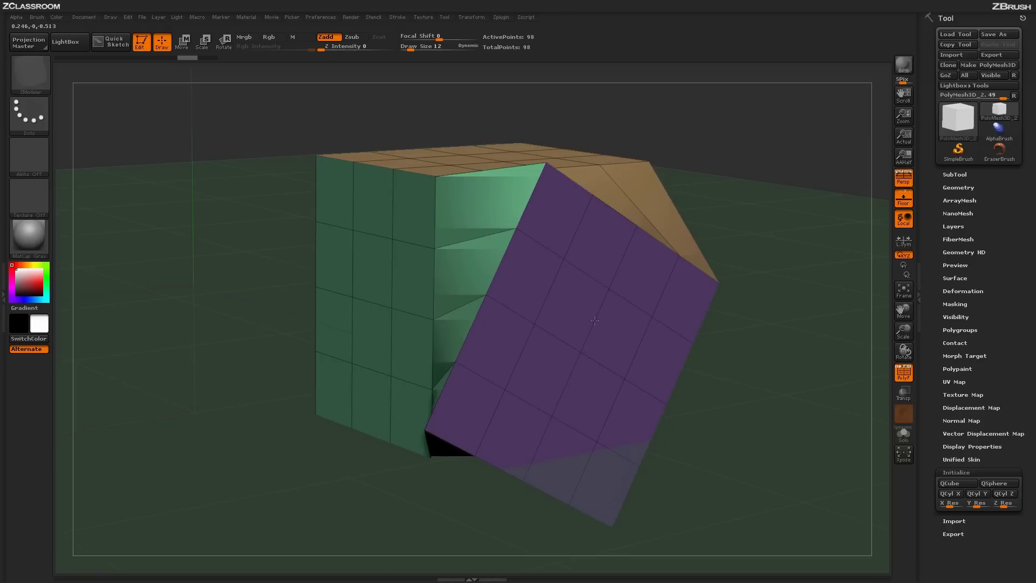
{"action": "key", "text": "ctrl"}
{"action": "key", "text": "ctrl+z"}
Step: Keep 15-degree snapping and swing the purple island through stepped angles
{"action": "key", "text": "space"}
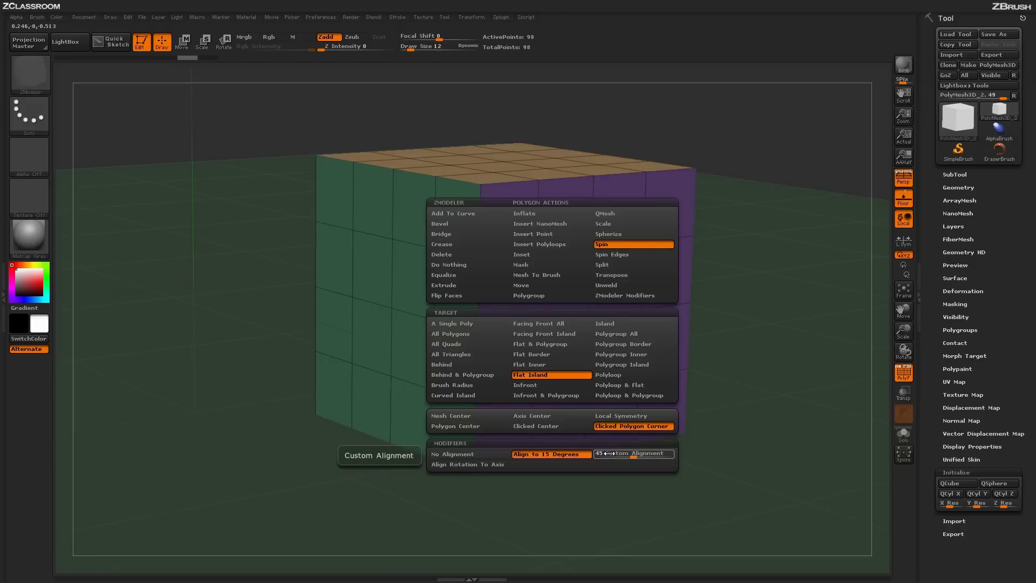
{"action": "left_click", "coordinate": [545, 454]}
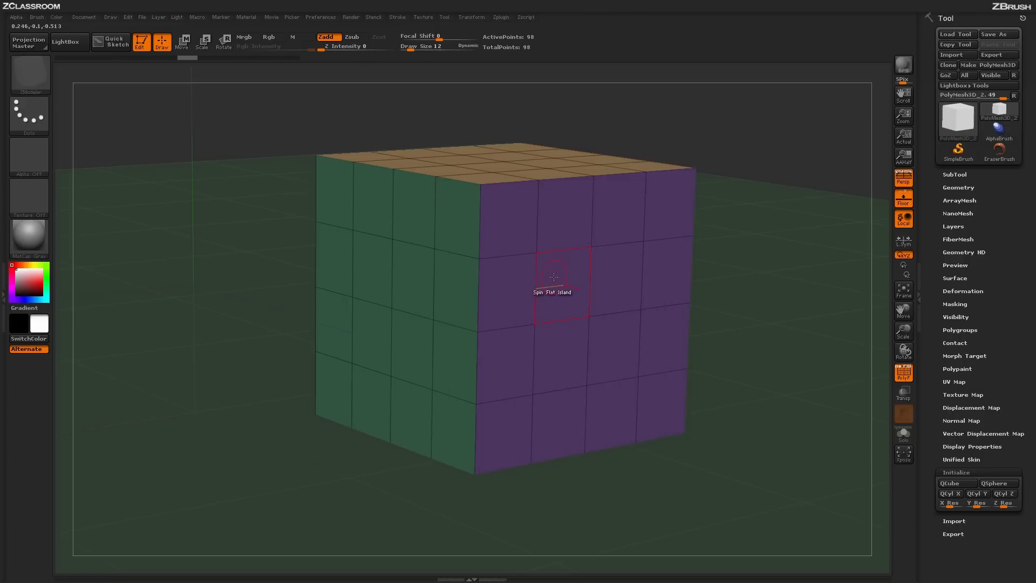
{"action": "mouse_move", "coordinate": [561, 270]}
{"action": "left_mouse_down"}
{"action": "mouse_move", "coordinate": [582, 271]}
{"action": "mouse_move", "coordinate": [540, 270]}
{"action": "mouse_move", "coordinate": [561, 266]}
{"action": "left_mouse_up"}
Step: Extrude a 2×2 front-face island outward with QMesh, then return the action to Spin
{"action": "key", "text": "space"}
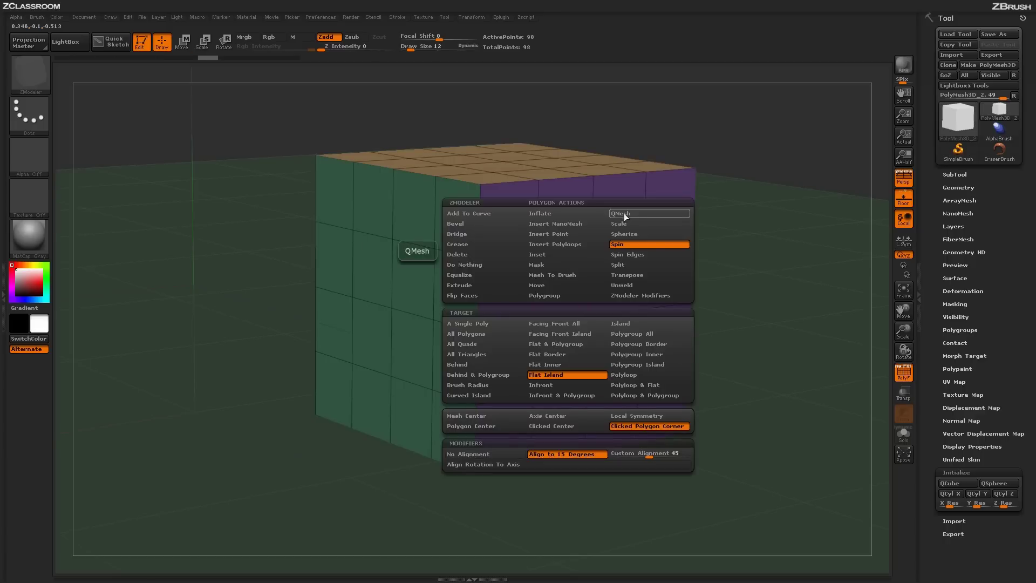
{"action": "left_click", "coordinate": [619, 219]}
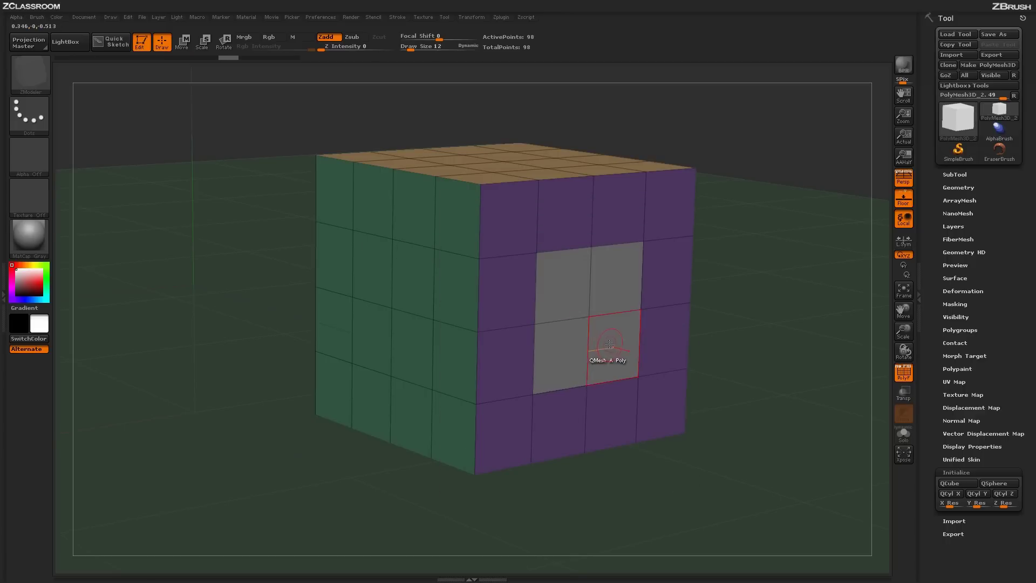
{"action": "left_click_drag", "start_coordinate": [607, 357], "coordinate": [677, 357]}
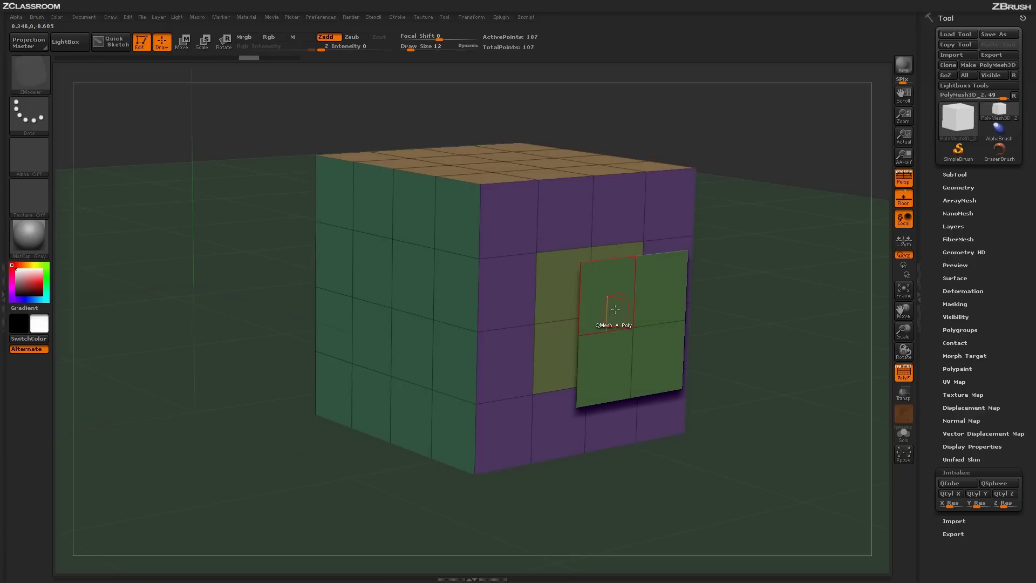
{"action": "key", "text": "space"}
{"action": "left_click", "coordinate": [669, 245]}
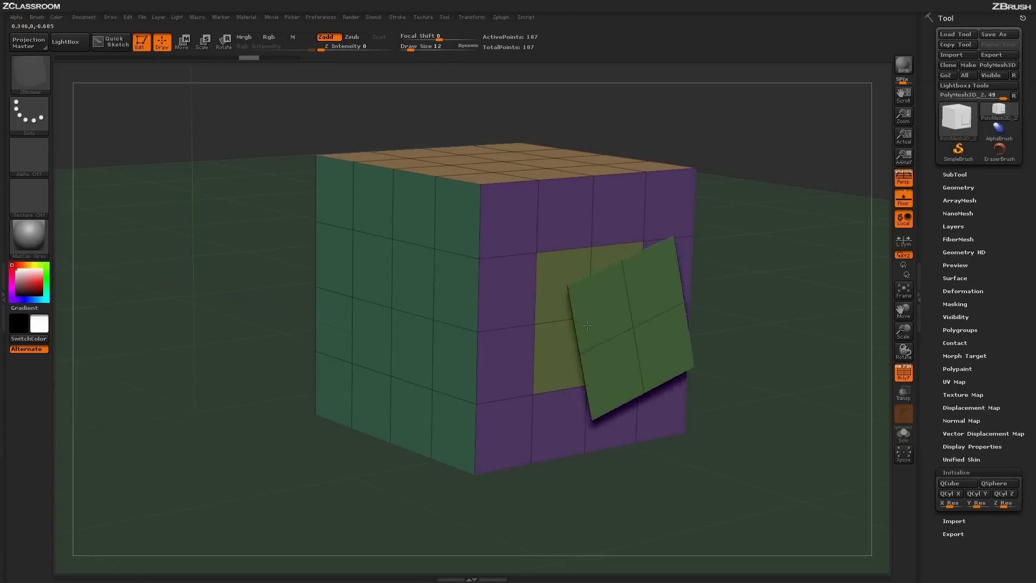